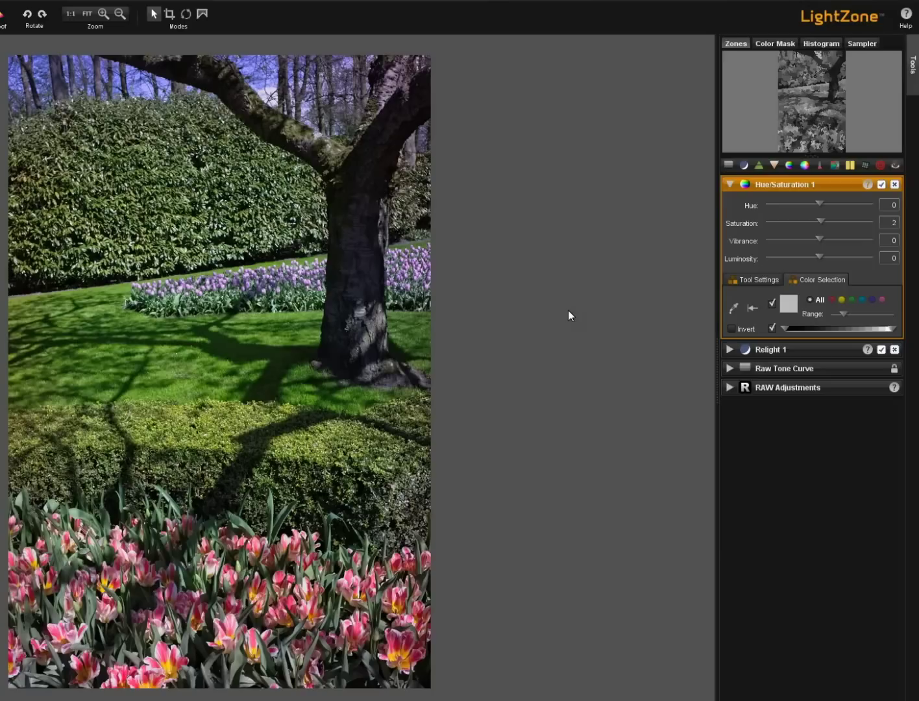
Try overall saturation values, boosting to about 32 and then pulling it below zero.
{"action": "left_click", "coordinate": [821, 220]}
{"action": "left_click_drag", "start_coordinate": [822, 222], "coordinate": [863, 222]}
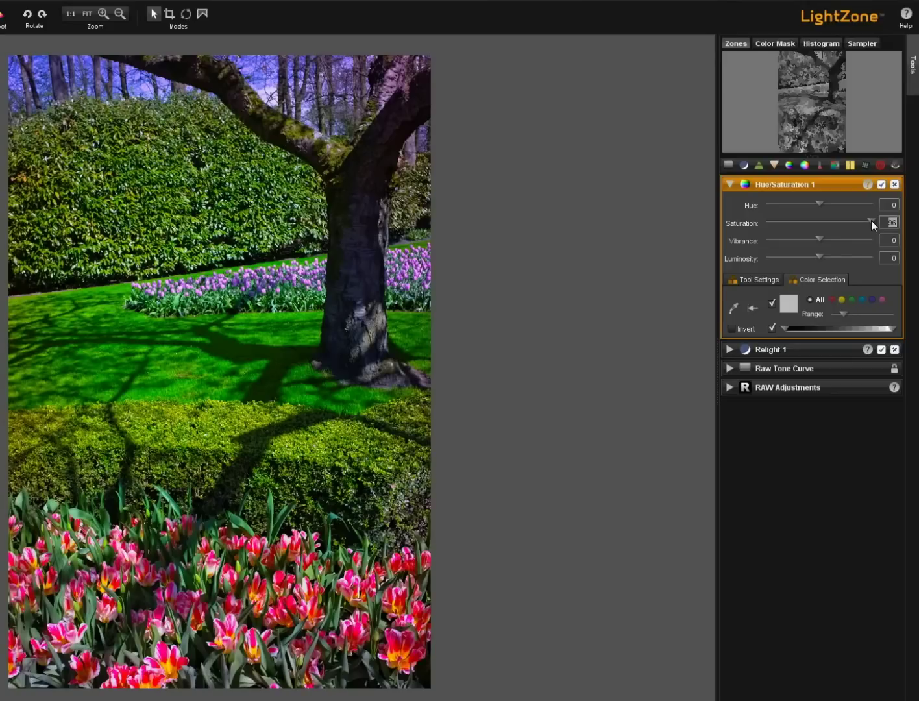
{"action": "left_click_drag", "start_coordinate": [872, 221], "coordinate": [820, 224]}
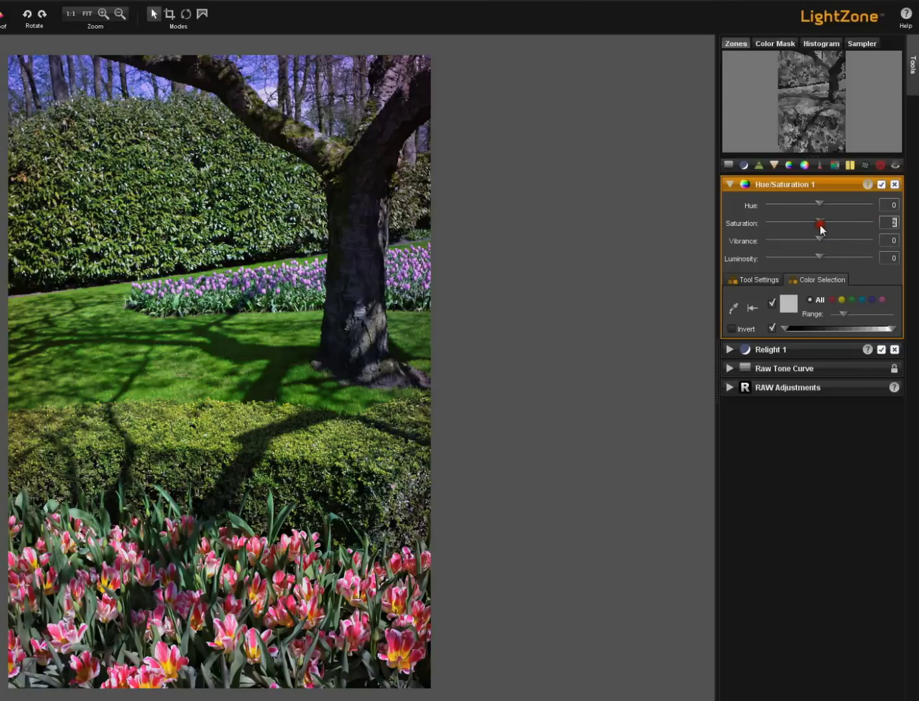
Sample a yellow tulip centre as the target colour and raise saturation to 96.
{"action": "left_click", "coordinate": [732, 309]}
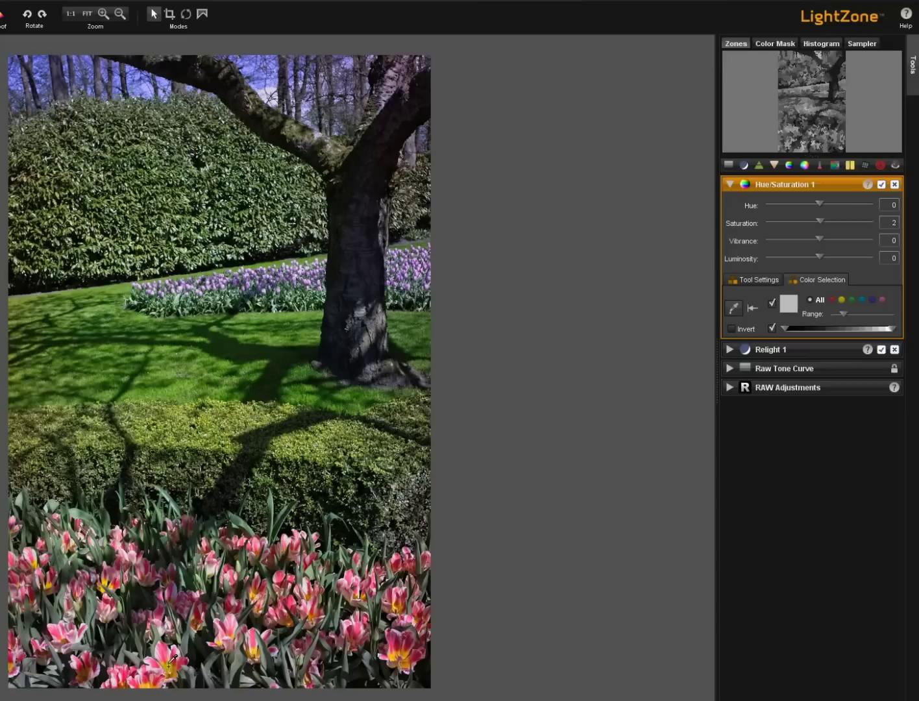
{"action": "left_click", "coordinate": [183, 681]}
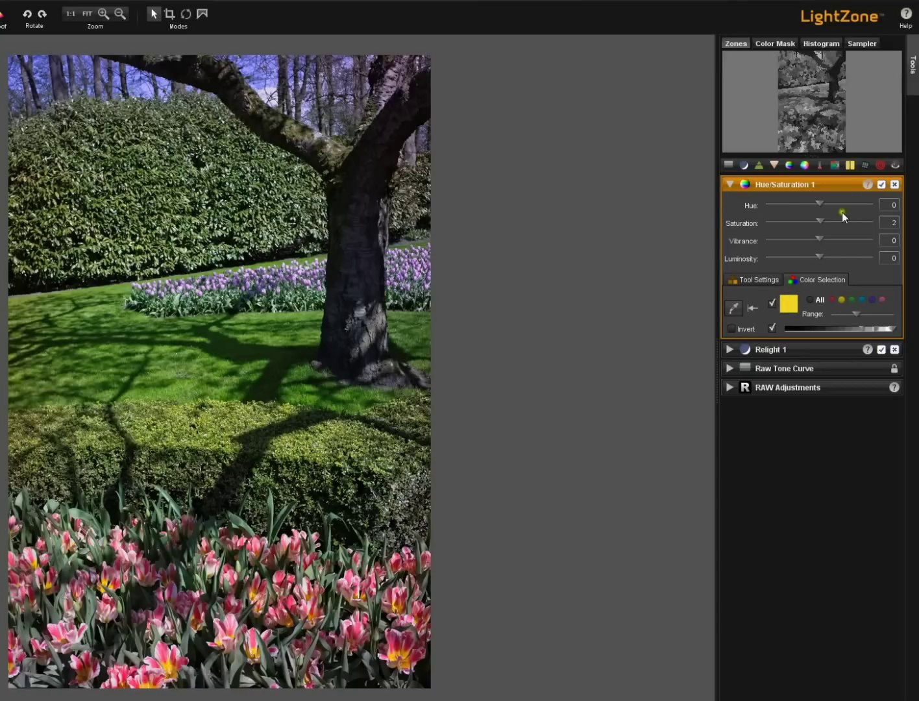
{"action": "left_click", "coordinate": [821, 221]}
{"action": "left_click_drag", "start_coordinate": [822, 222], "coordinate": [870, 221]}
Widen the yellow selection range fully, then toggle the luminosity and Invert options to compare.
{"action": "left_click_drag", "start_coordinate": [854, 313], "coordinate": [880, 317]}
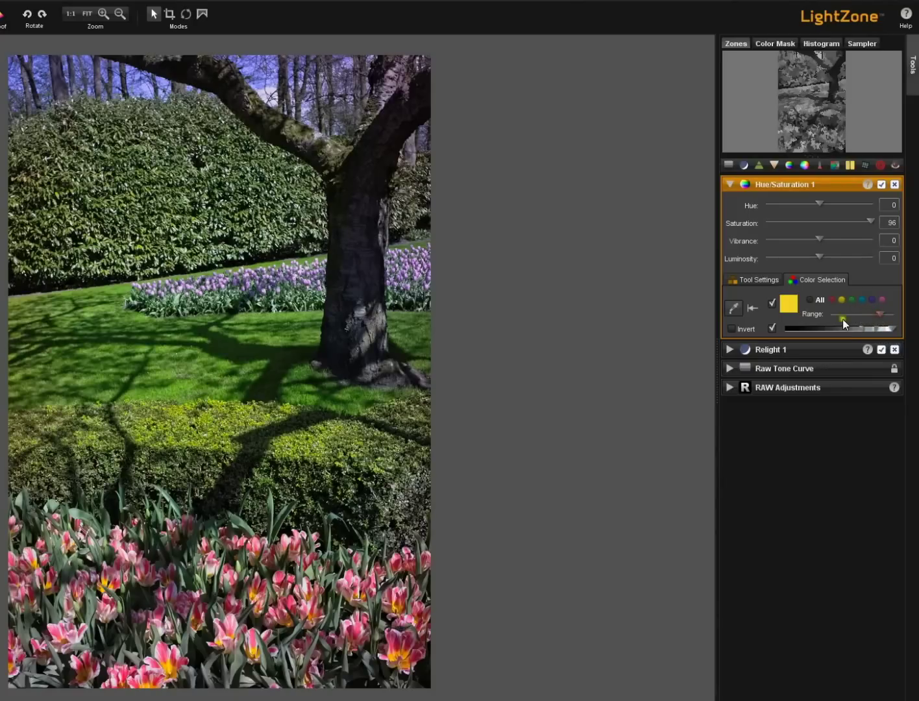
{"action": "left_click", "coordinate": [773, 328]}
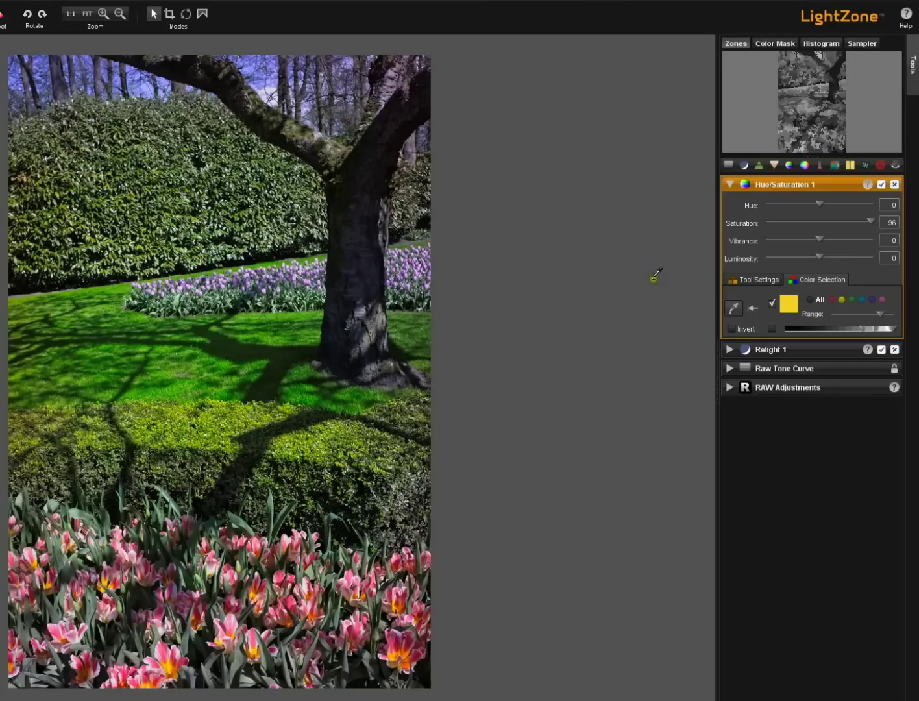
{"action": "left_click", "coordinate": [771, 328]}
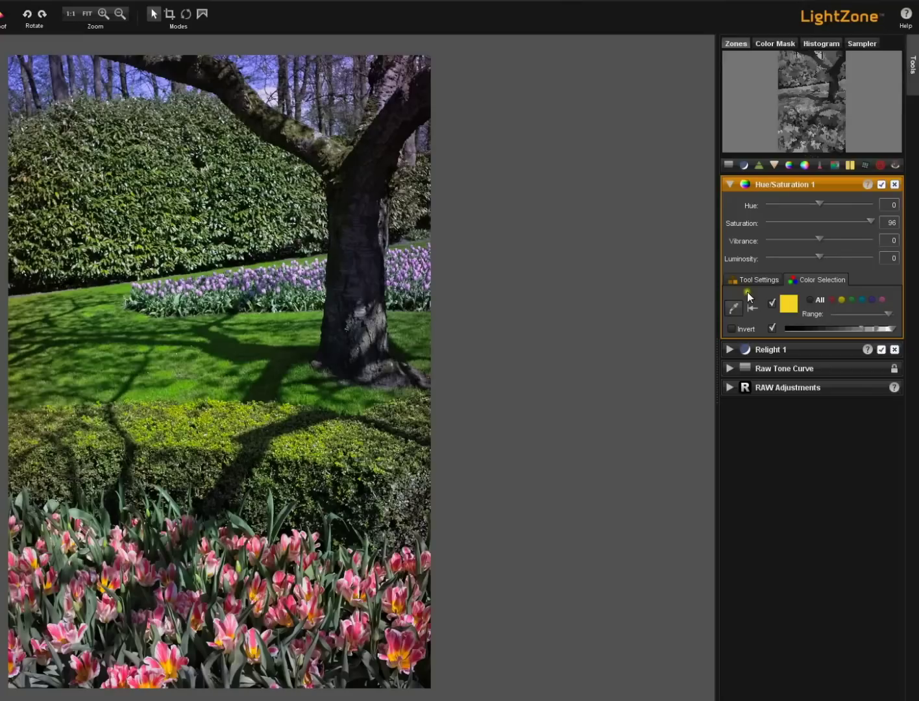
Compare Hue/Saturation off and on, turn off the yellow swatch, and reshape the luminosity range.
{"action": "left_click", "coordinate": [882, 185]}
{"action": "left_click", "coordinate": [882, 184]}
{"action": "left_click", "coordinate": [773, 303]}
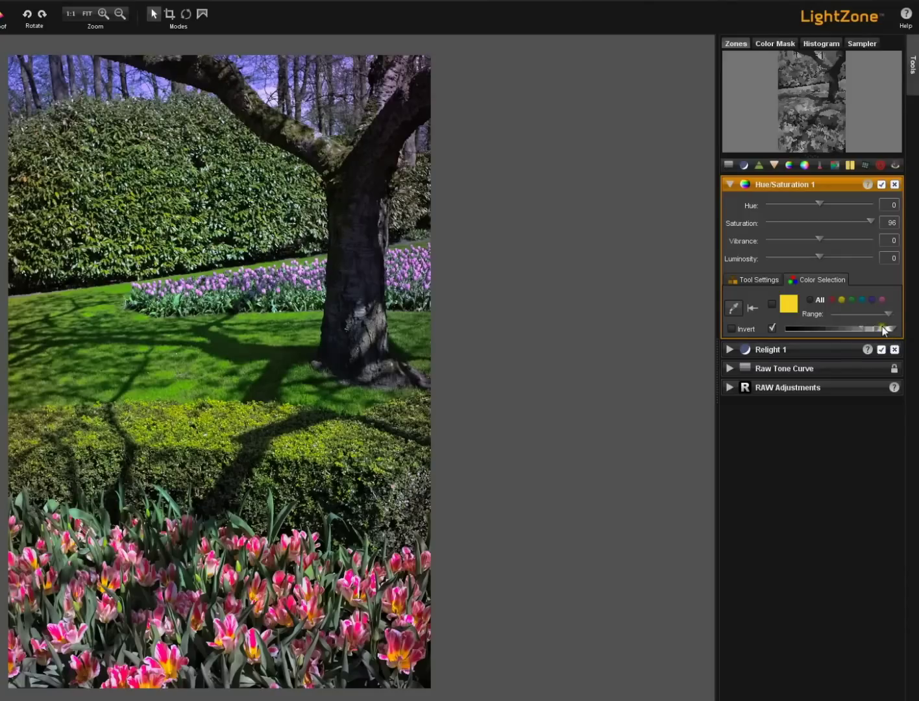
{"action": "left_click_drag", "start_coordinate": [884, 329], "coordinate": [835, 328]}
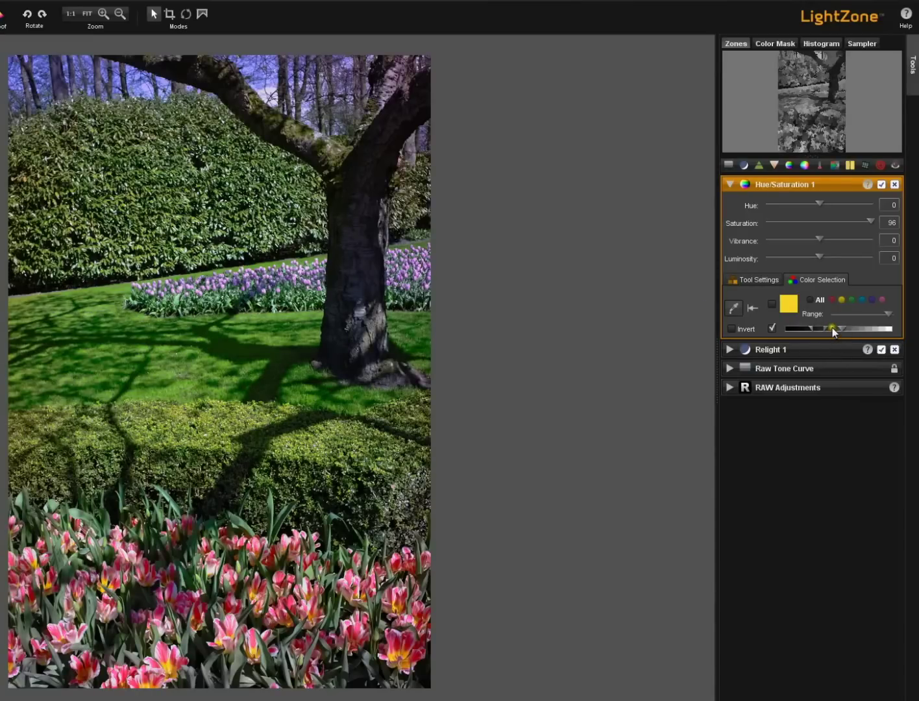
{"action": "left_click_drag", "start_coordinate": [833, 329], "coordinate": [882, 329]}
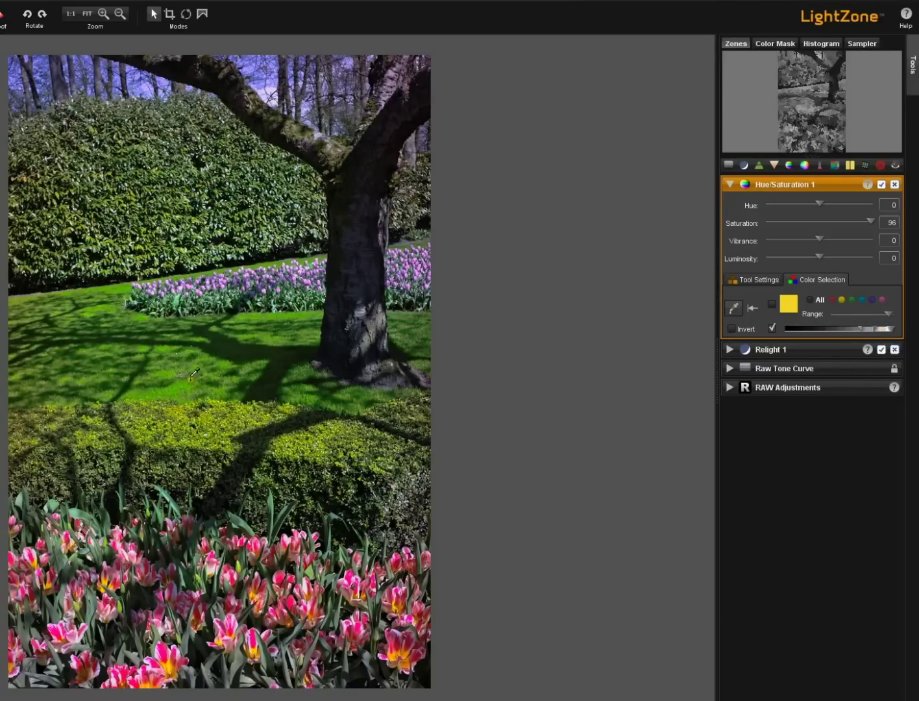
{"action": "left_click", "coordinate": [733, 307]}
{"action": "left_click", "coordinate": [772, 304]}
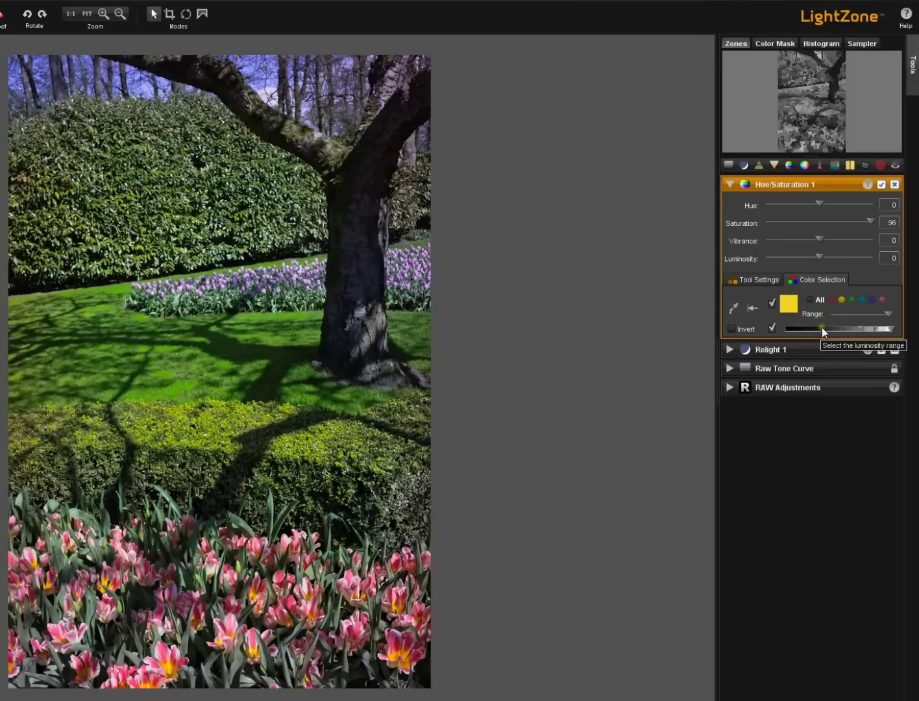
{"action": "left_click", "coordinate": [733, 330]}
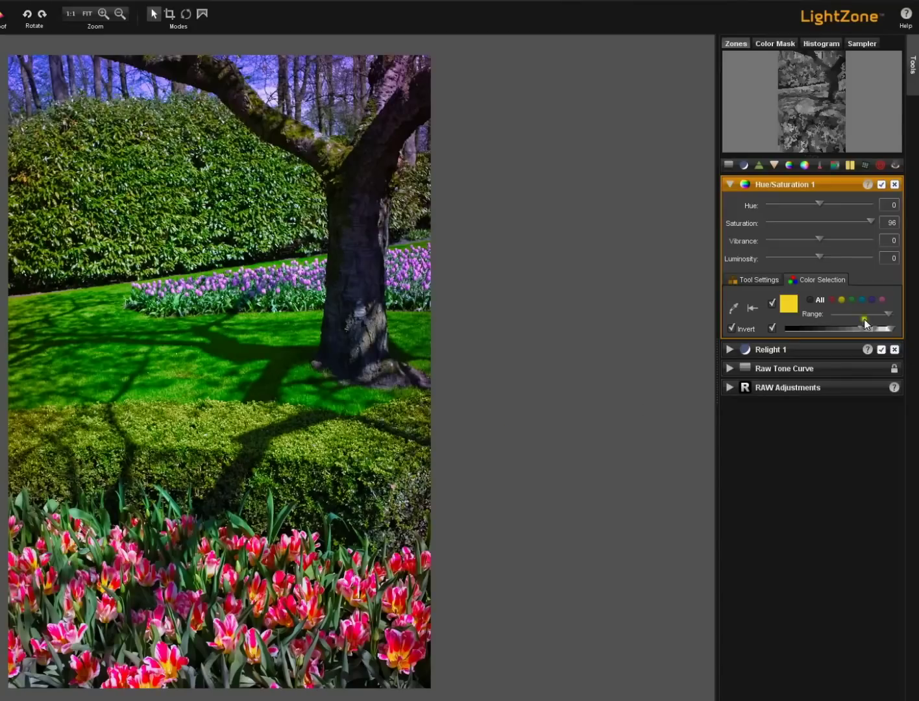
{"action": "left_click", "coordinate": [732, 327]}
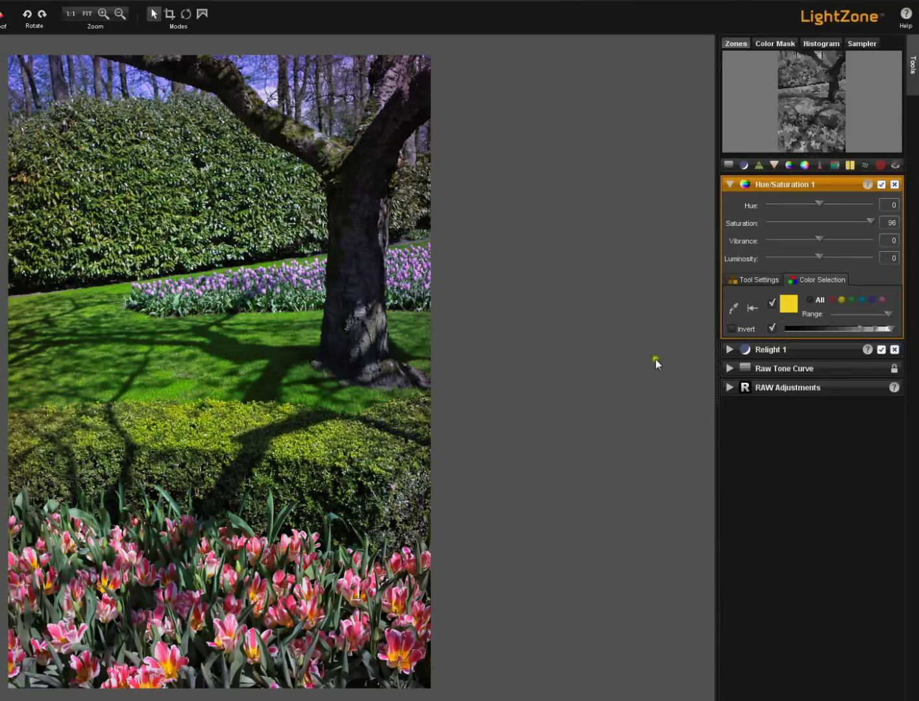
Set the Hue/Saturation 1 blending mode to Color Dodge, after trying Hard Light.
{"action": "left_click", "coordinate": [763, 283]}
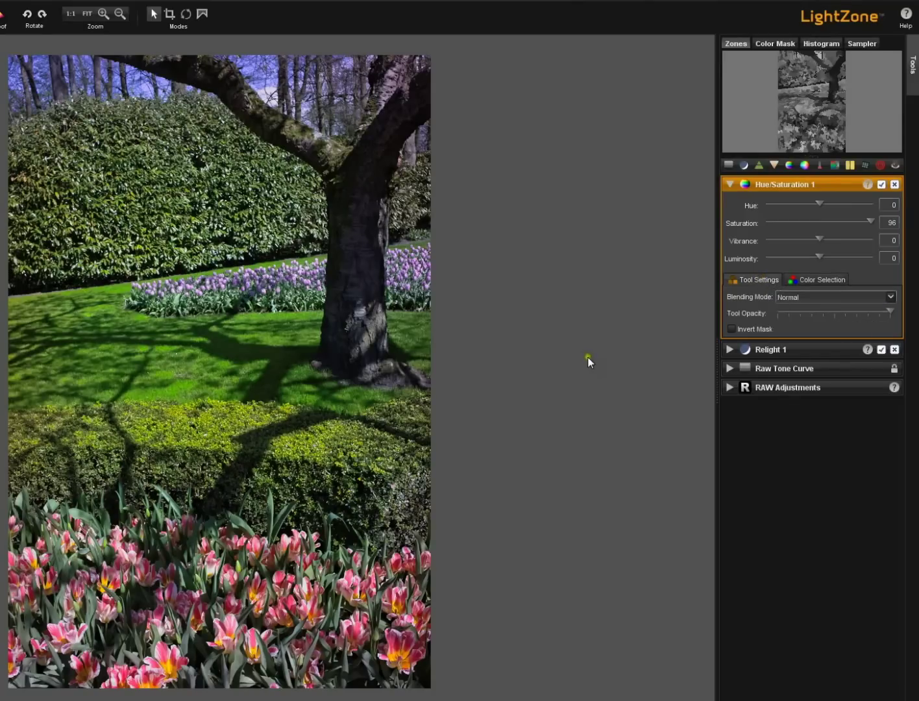
{"action": "left_click", "coordinate": [893, 296]}
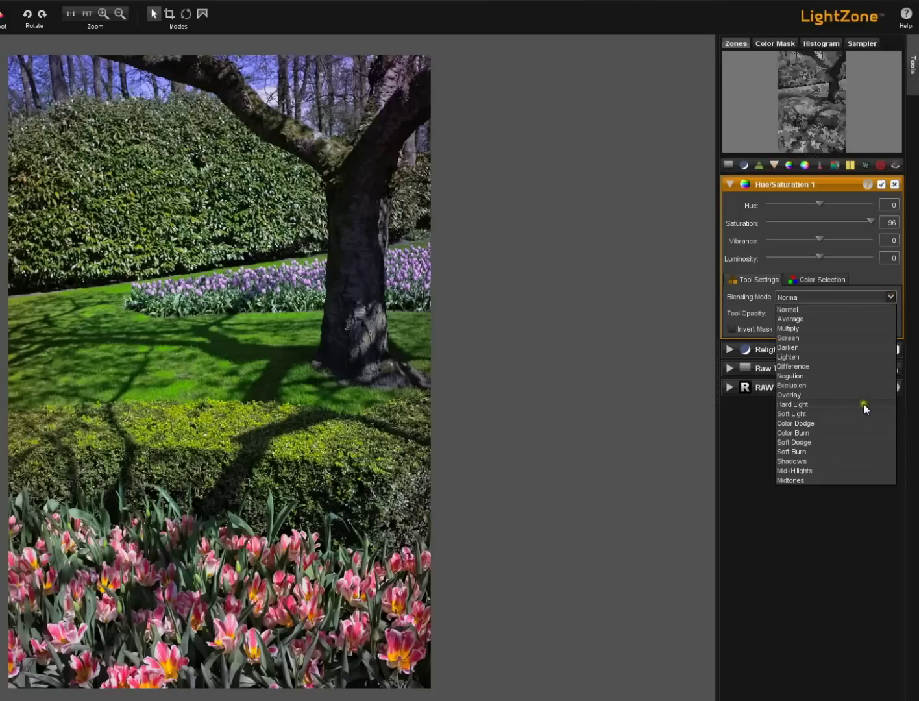
{"action": "left_click", "coordinate": [864, 404]}
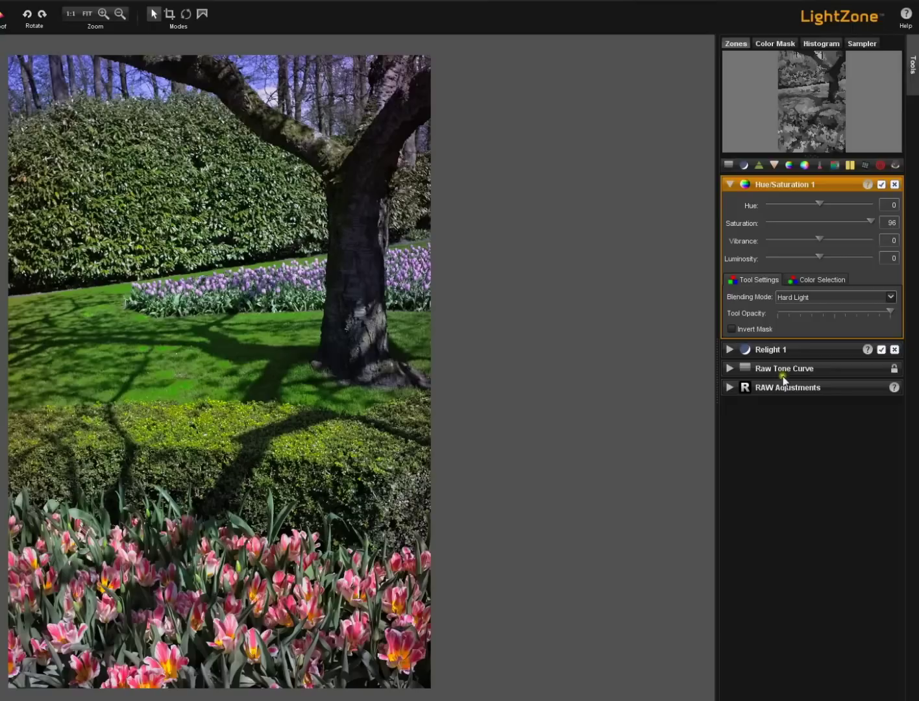
{"action": "left_click", "coordinate": [892, 297]}
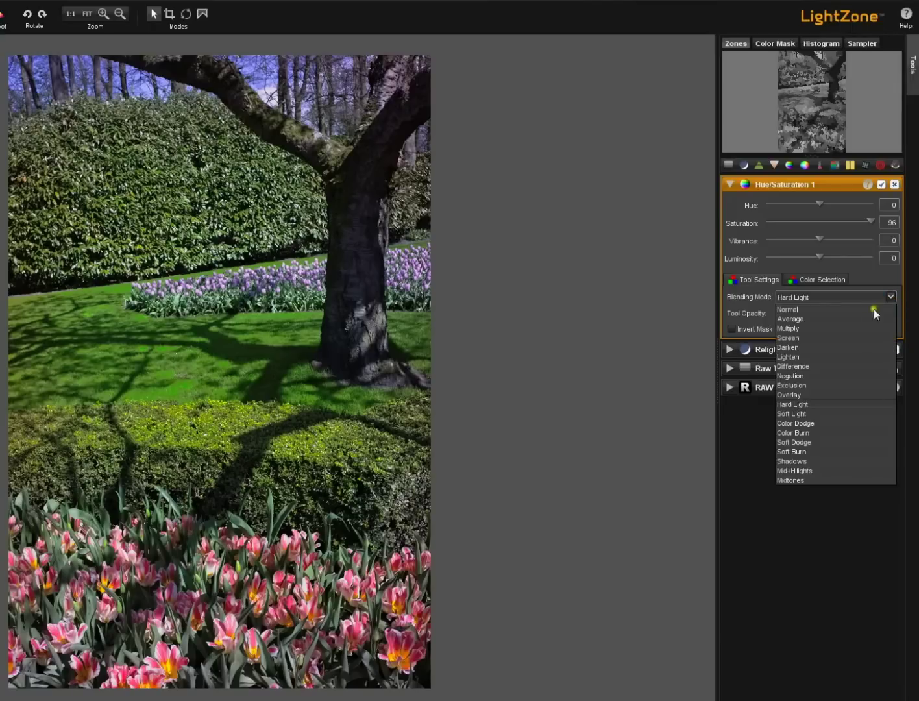
{"action": "left_click", "coordinate": [832, 424]}
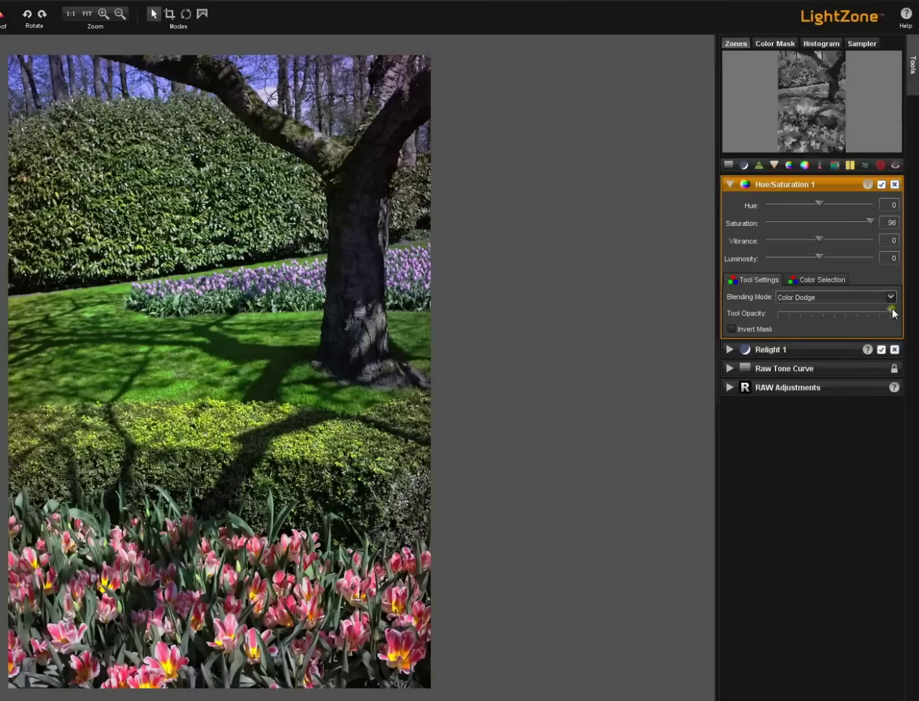
Lower the tool opacity to roughly mid-level, checking the Color Selection settings along the way.
{"action": "left_click_drag", "start_coordinate": [890, 310], "coordinate": [822, 311]}
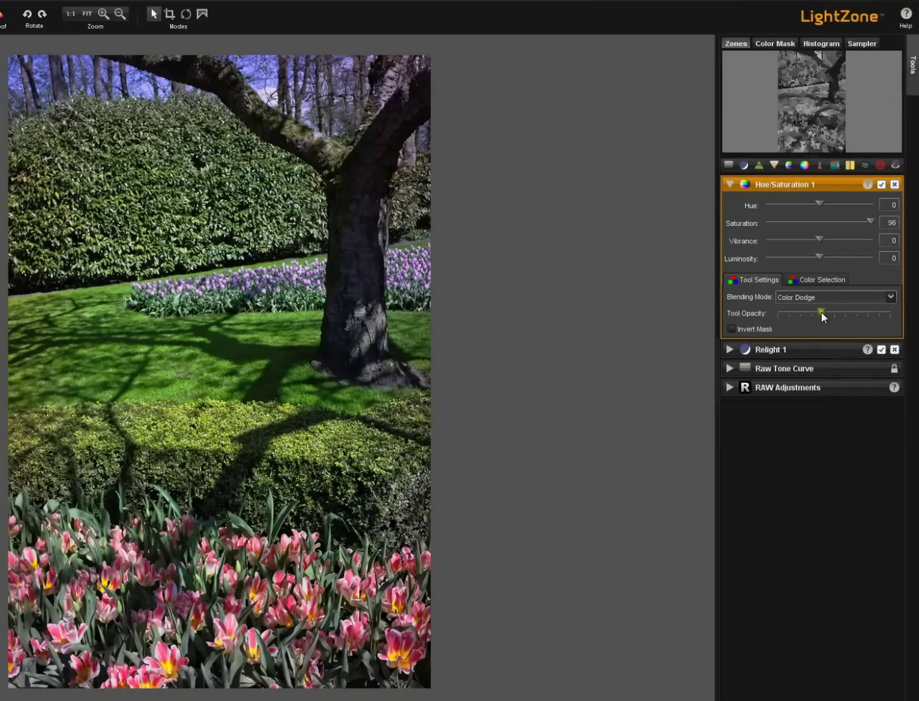
{"action": "left_click", "coordinate": [824, 278]}
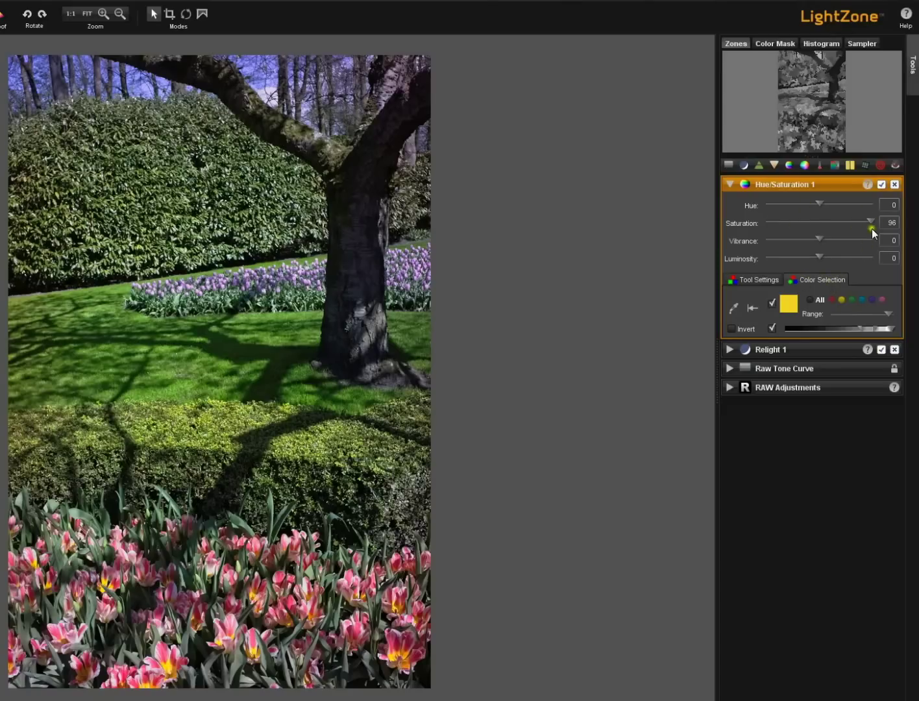
{"action": "left_click", "coordinate": [766, 279]}
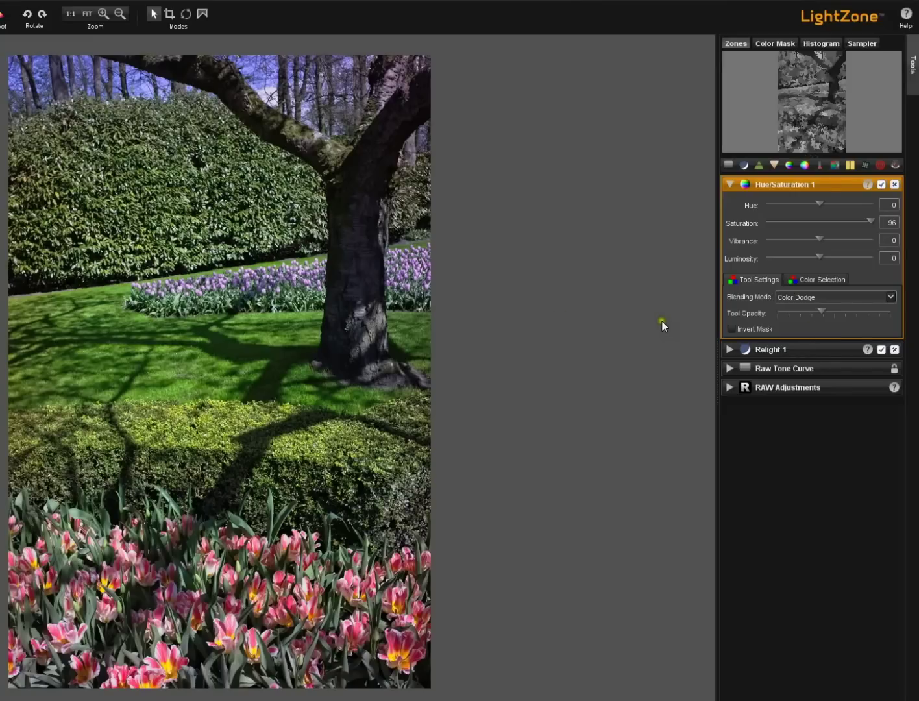
Outline the lawn around the tree with a polygon region, set opacity to full, and invert the mask.
{"action": "left_click", "coordinate": [202, 14]}
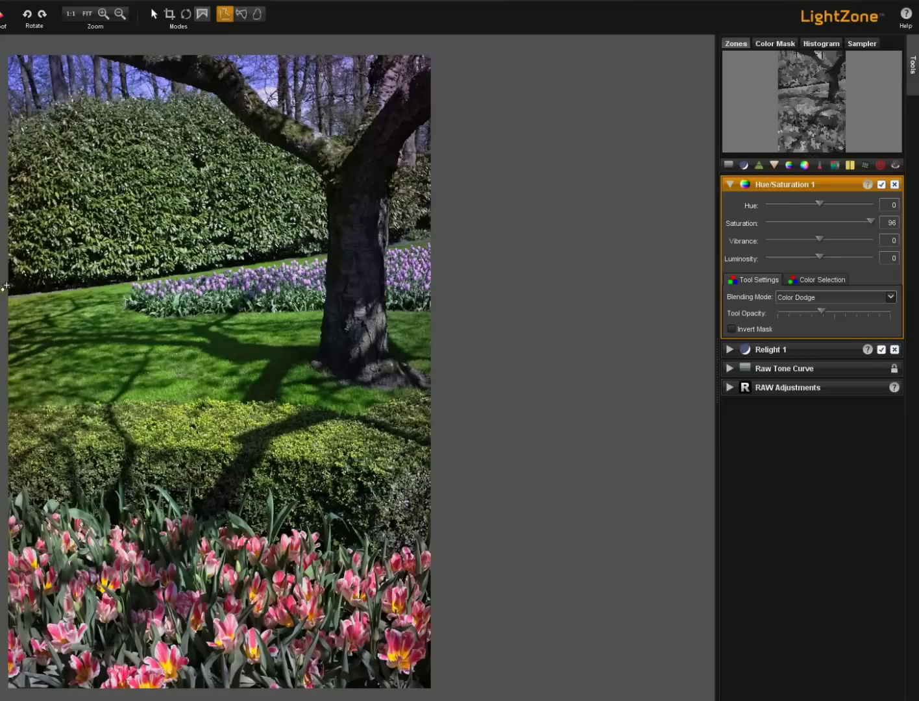
{"action": "left_click", "coordinate": [3, 428]}
{"action": "left_click", "coordinate": [192, 409]}
{"action": "left_click", "coordinate": [295, 406]}
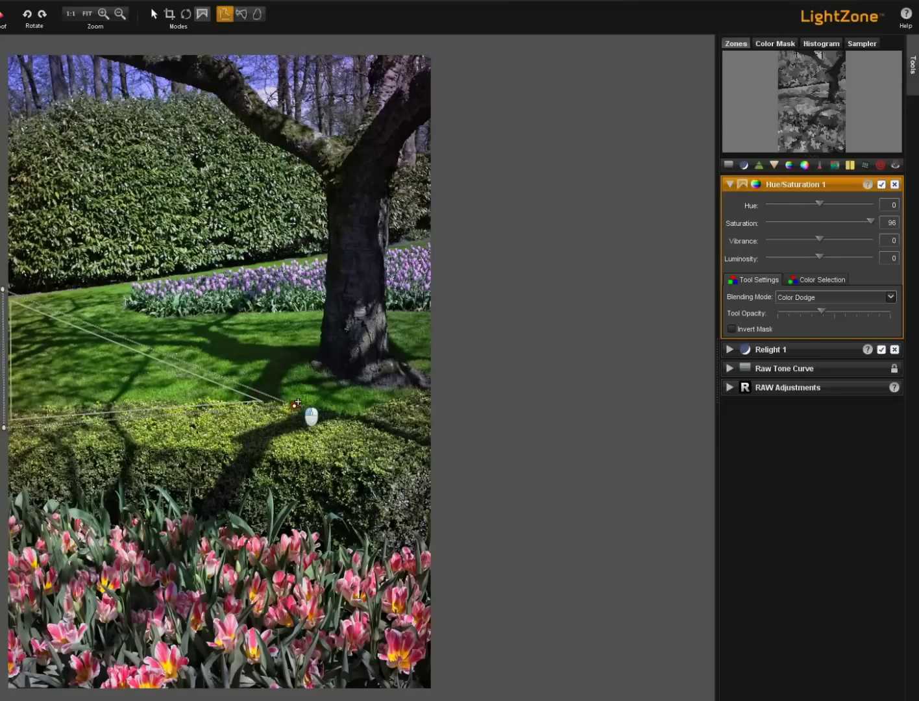
{"action": "left_click", "coordinate": [360, 416]}
{"action": "left_click", "coordinate": [477, 393]}
{"action": "left_click", "coordinate": [471, 312]}
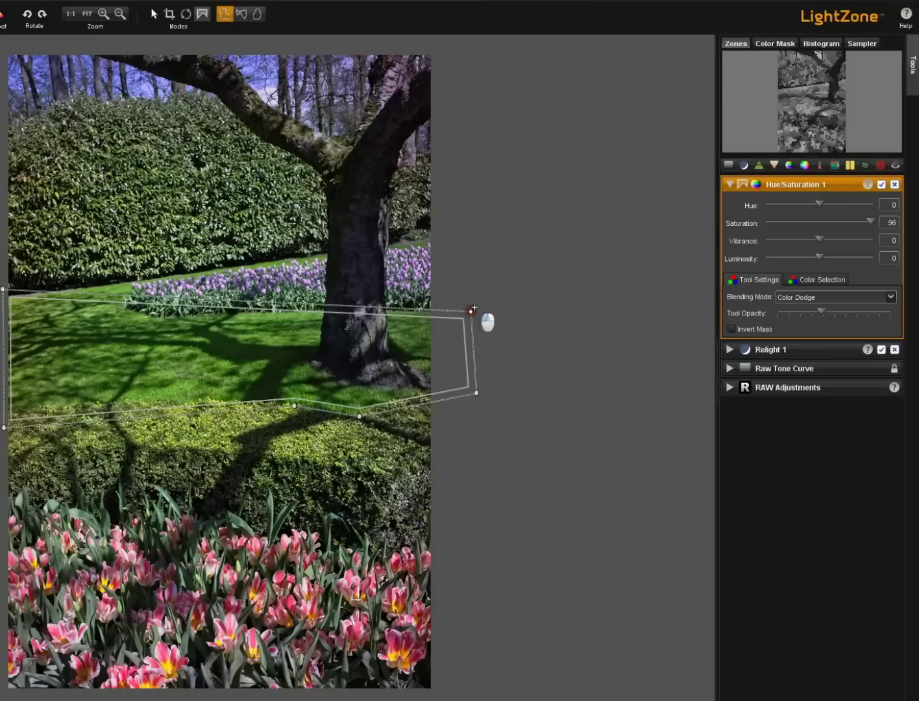
{"action": "left_click", "coordinate": [155, 314]}
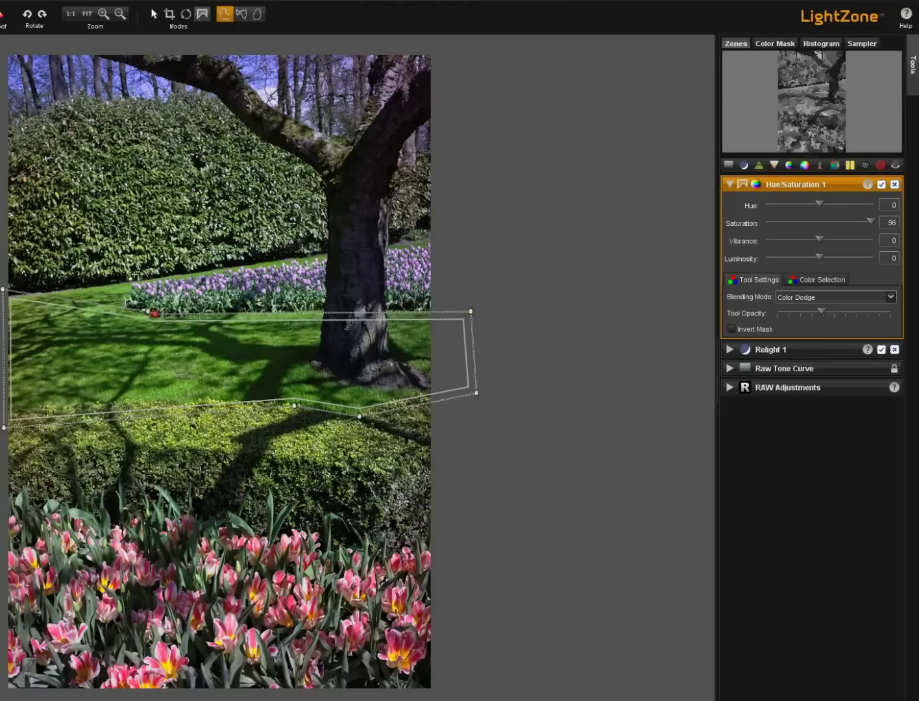
{"action": "left_click", "coordinate": [131, 262]}
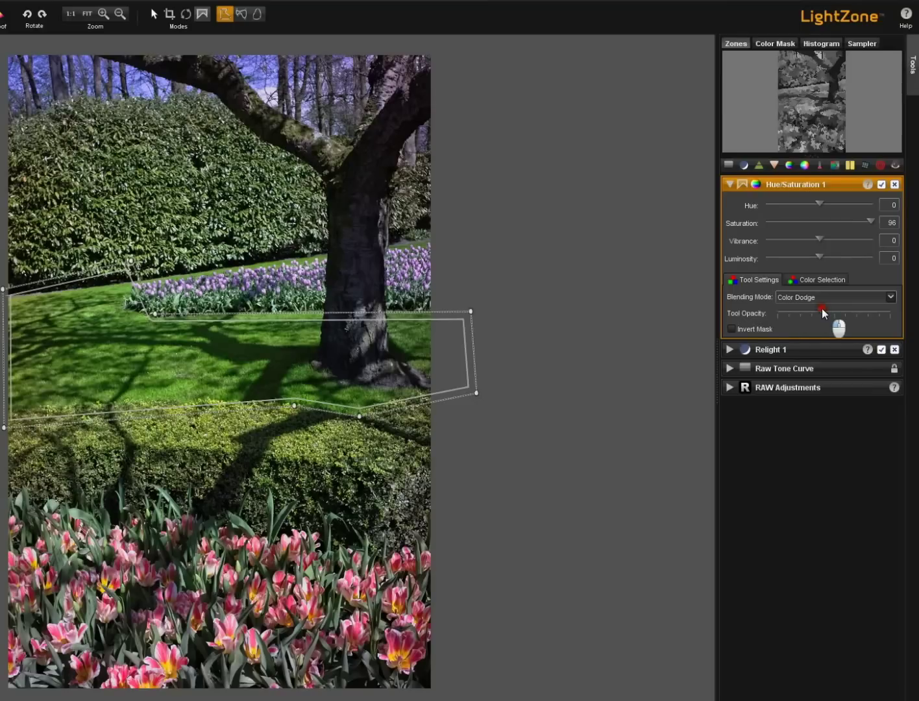
{"action": "left_click_drag", "start_coordinate": [821, 310], "coordinate": [903, 327]}
{"action": "left_click", "coordinate": [732, 329]}
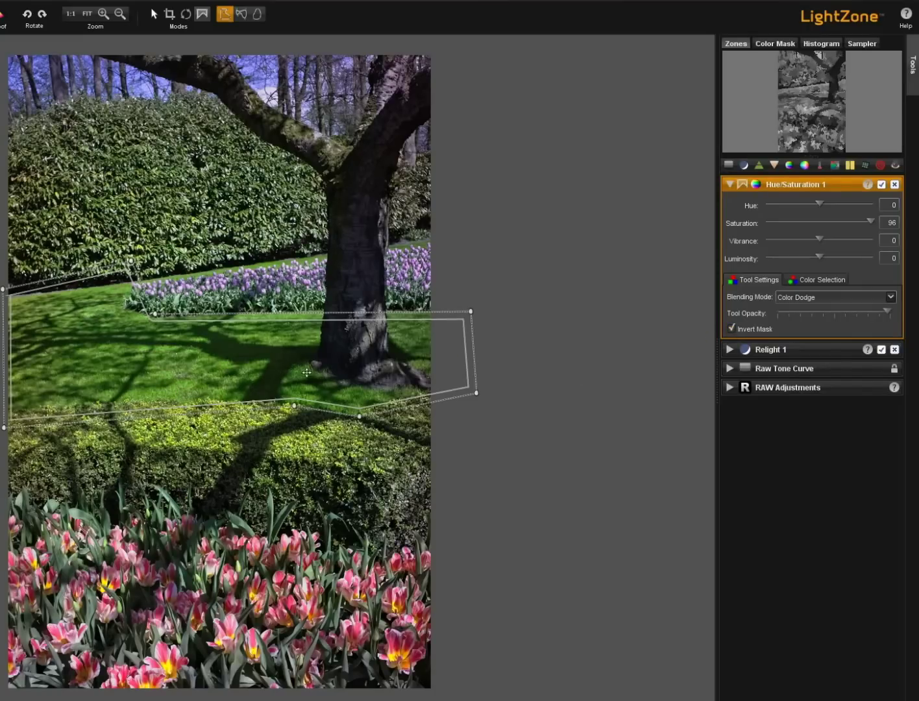
Tick Invert on the Hue/Saturation 1 yellow colour selection.
{"action": "left_click", "coordinate": [818, 281]}
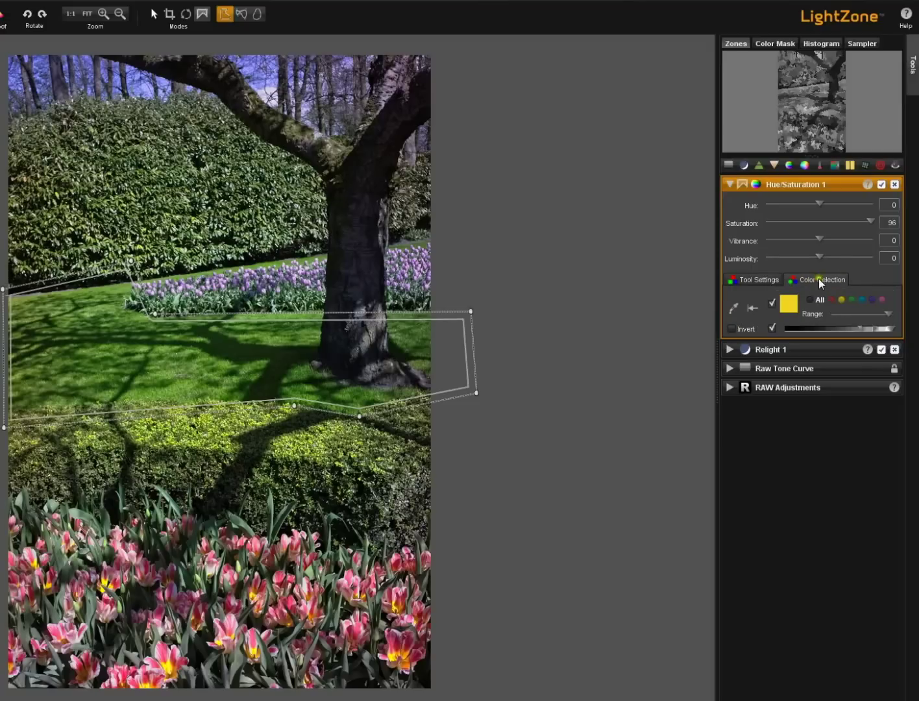
{"action": "left_click", "coordinate": [731, 330]}
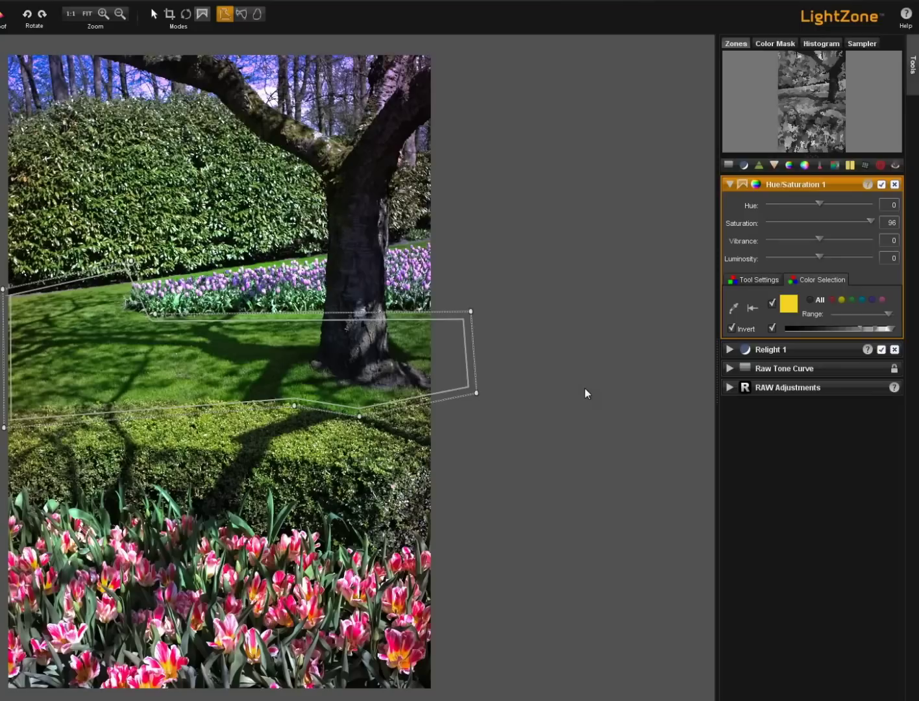
{"action": "left_click", "coordinate": [759, 167]}
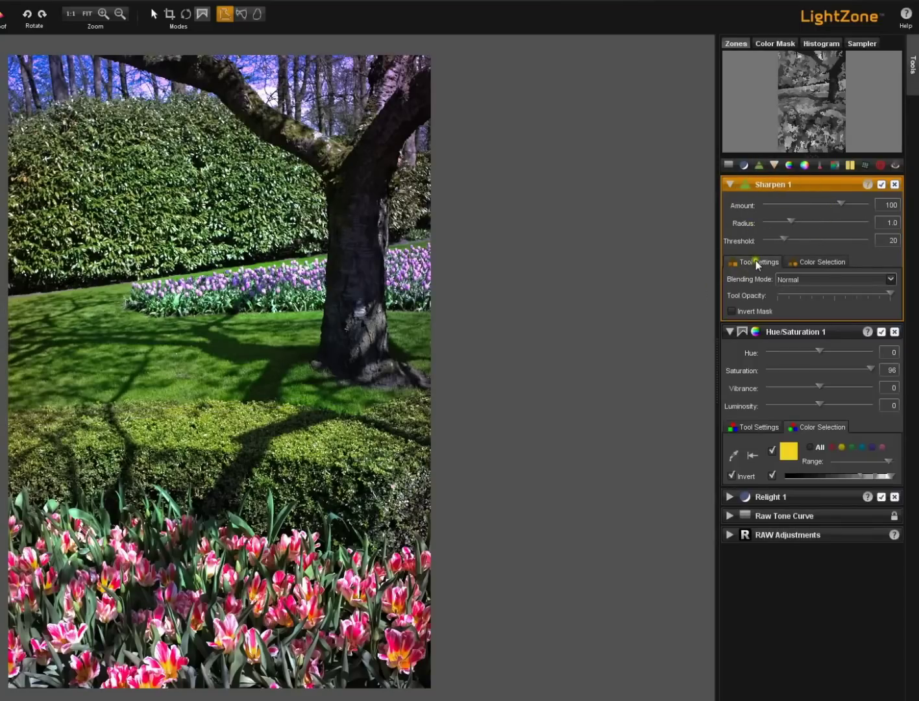
{"action": "left_click", "coordinate": [822, 260]}
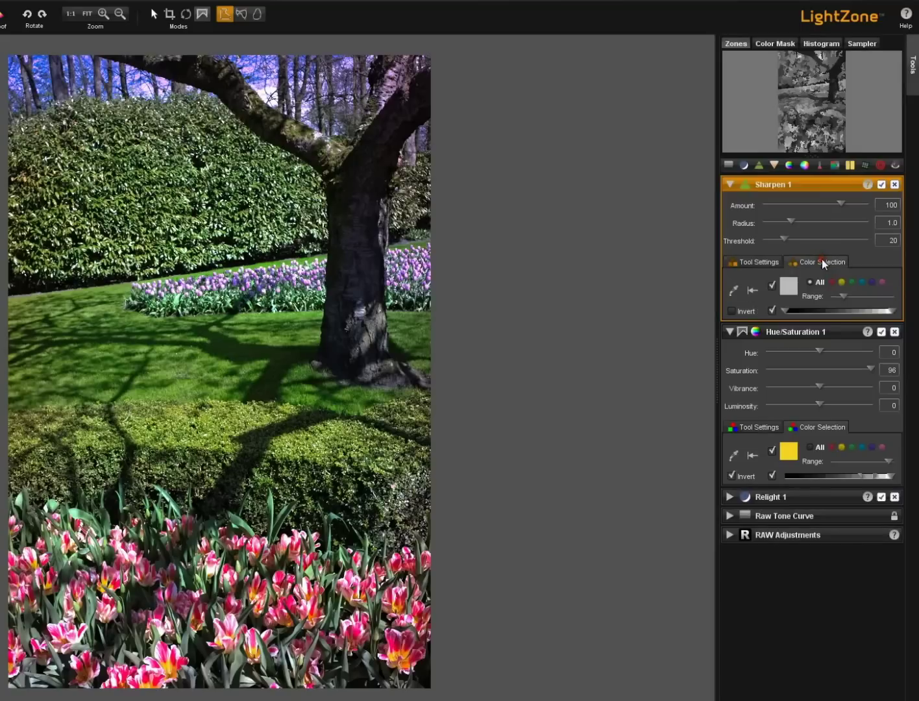
{"action": "left_click", "coordinate": [759, 261]}
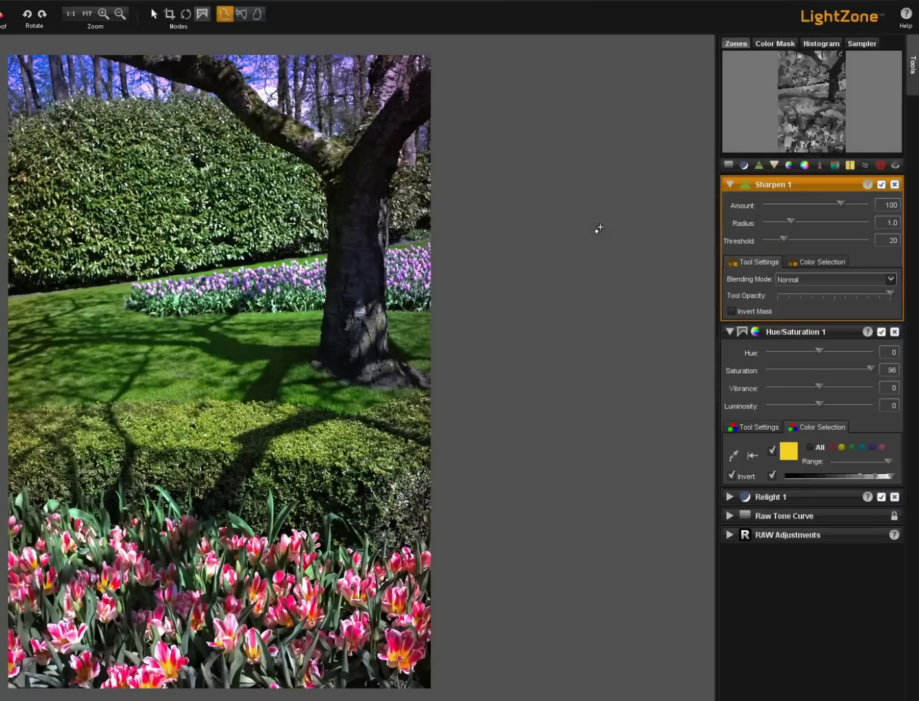
{"action": "left_click", "coordinate": [895, 185]}
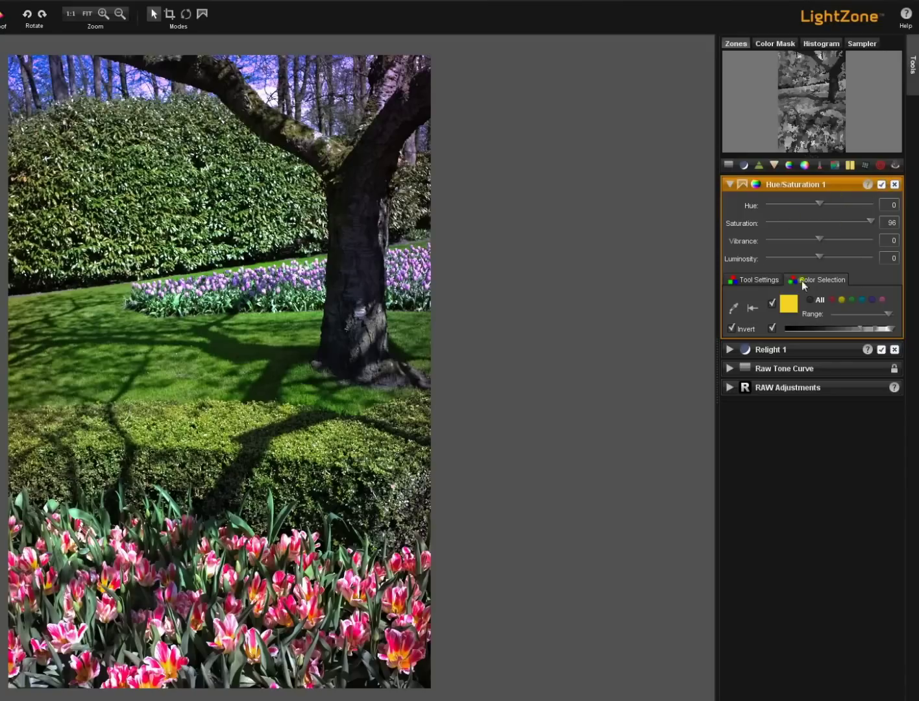
Untick Invert Mask in Tool Settings so the Color Dodge boost hits the lawn region.
{"action": "left_click", "coordinate": [755, 281]}
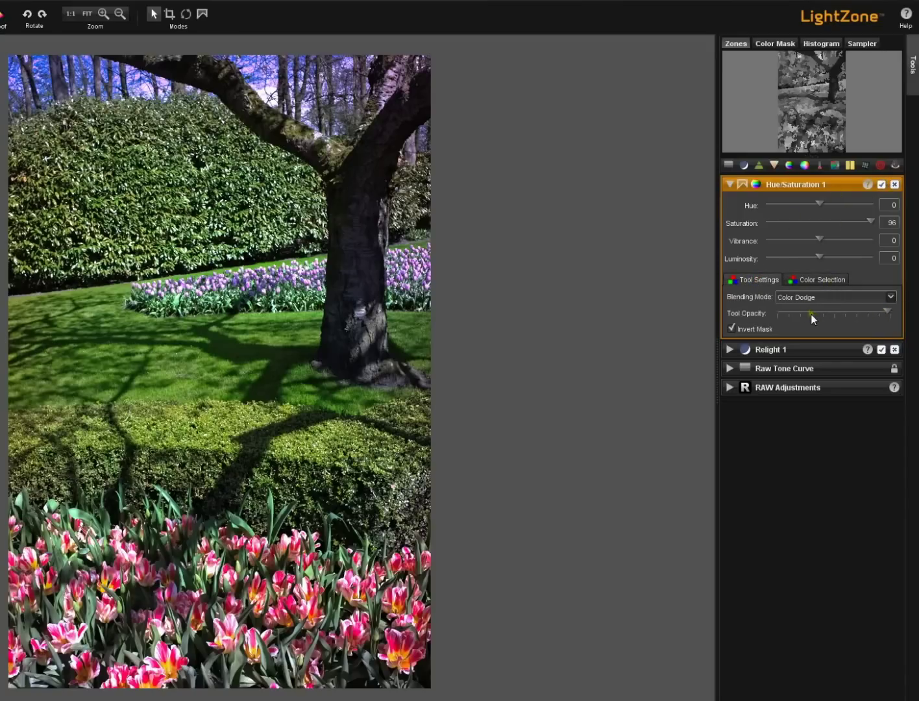
{"action": "left_click", "coordinate": [733, 329]}
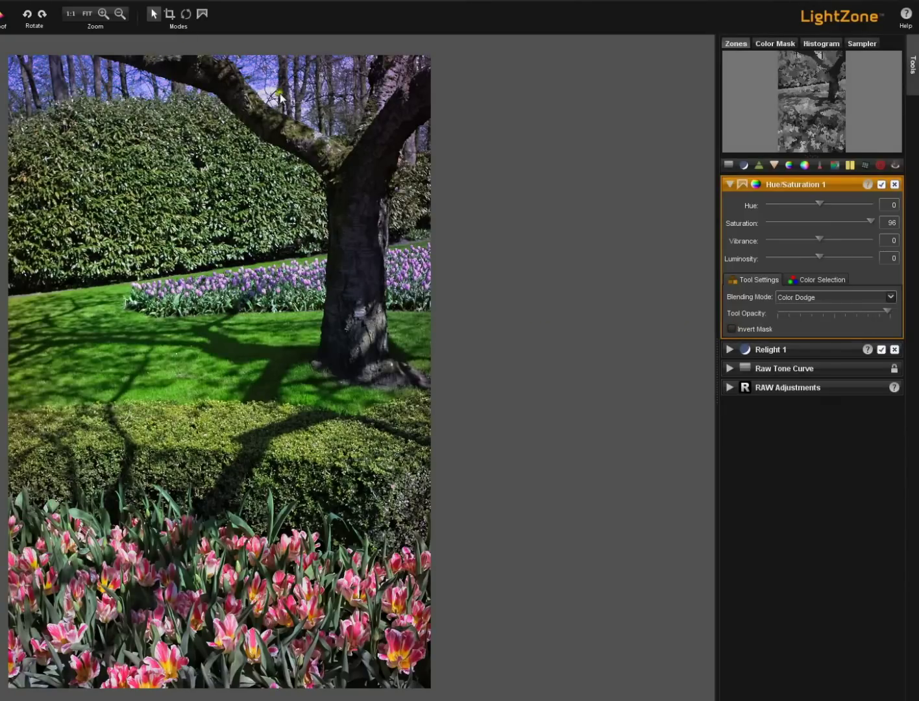